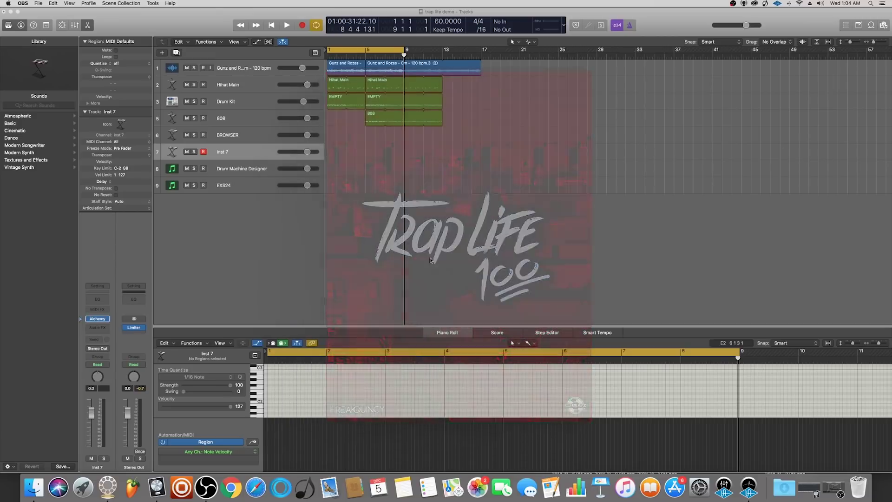
Play the trap life demo beat from the cycle start, then stop it just before bar 9.
{"action": "left_click", "coordinate": [423, 232]}
{"action": "key", "text": "space"}
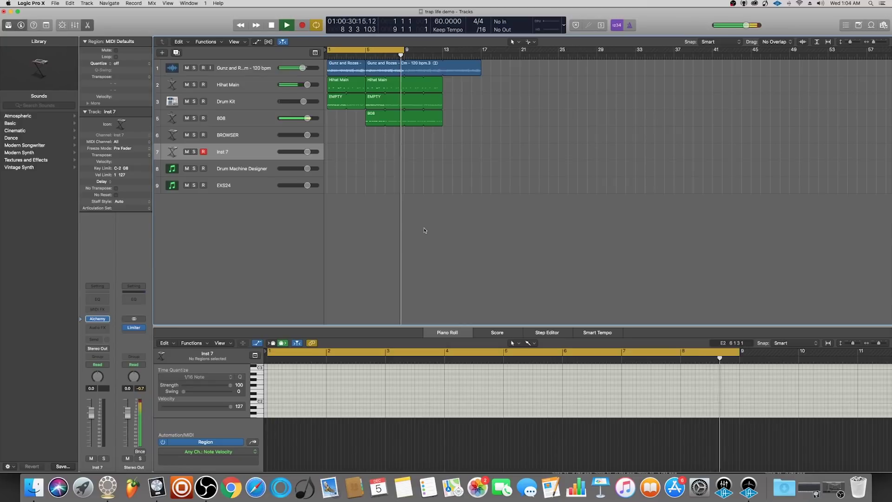
{"action": "key", "text": "space"}
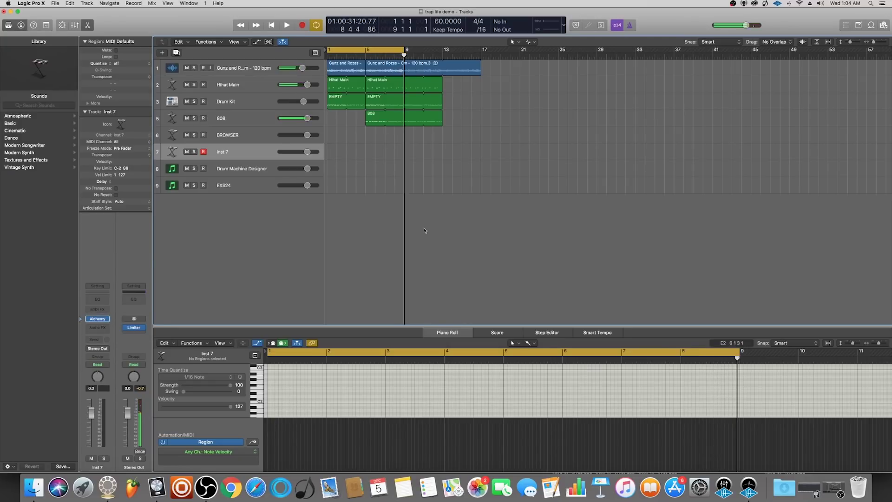
Delete track Inst 7 and create a new empty Software Instrument track in its place.
{"action": "key", "text": "super+BackSpace"}
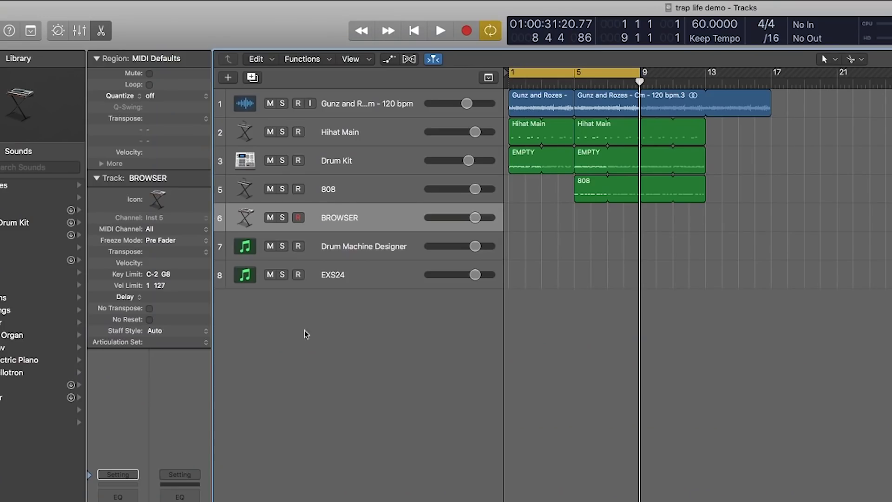
{"action": "left_click", "coordinate": [228, 79]}
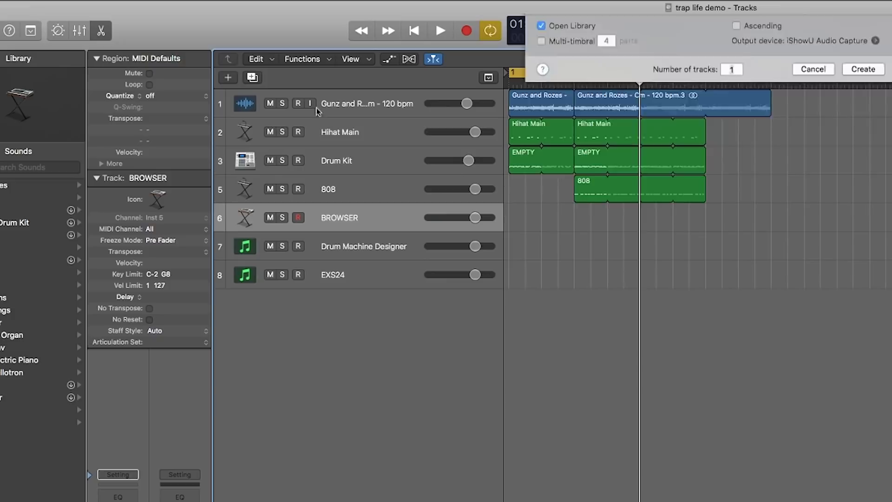
{"action": "left_click", "coordinate": [862, 197]}
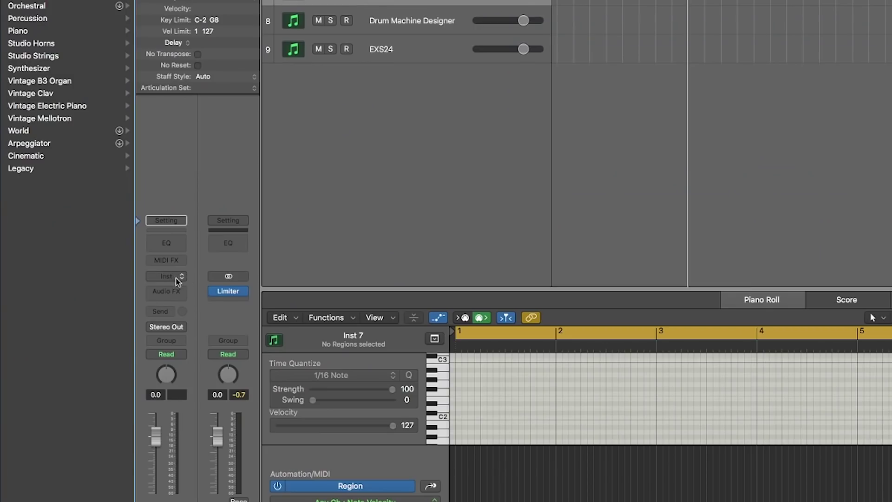
Load Alchemy (Stereo) on Inst 7 and choose Import Audio for Source A on the Advanced page.
{"action": "left_click", "coordinate": [178, 276]}
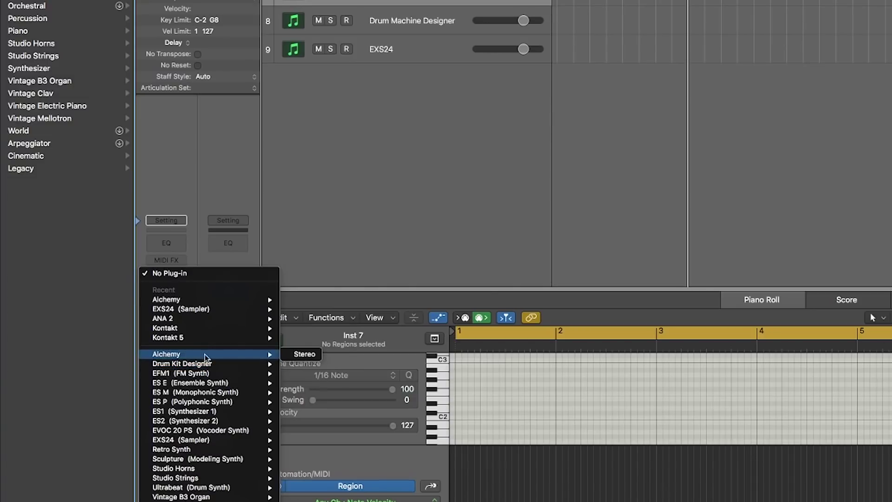
{"action": "left_click", "coordinate": [529, 131]}
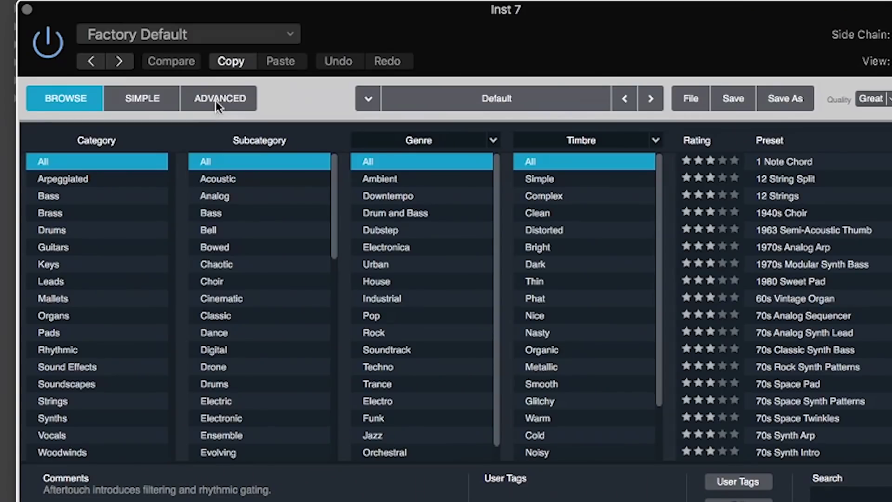
{"action": "left_click", "coordinate": [216, 98]}
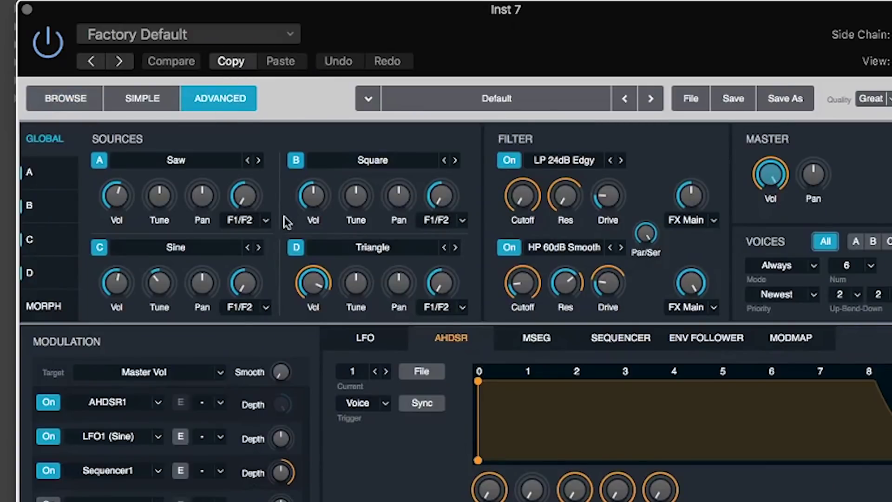
{"action": "left_click", "coordinate": [168, 163]}
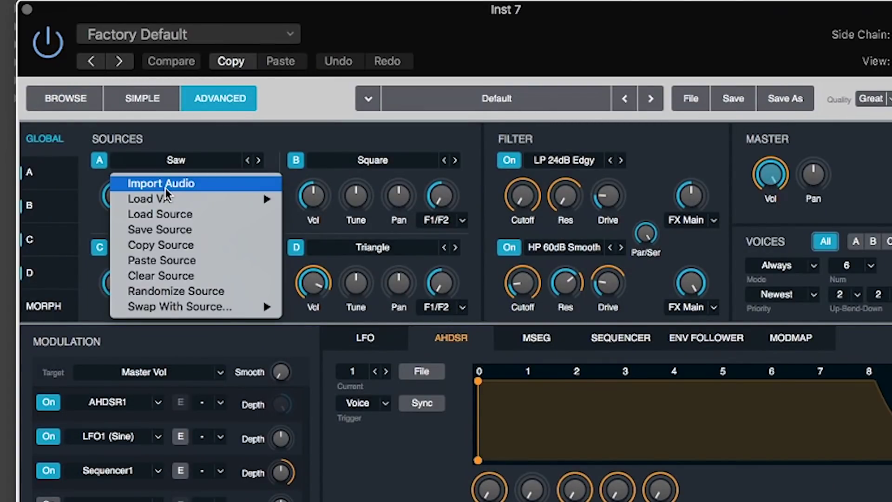
{"action": "left_click", "coordinate": [166, 186]}
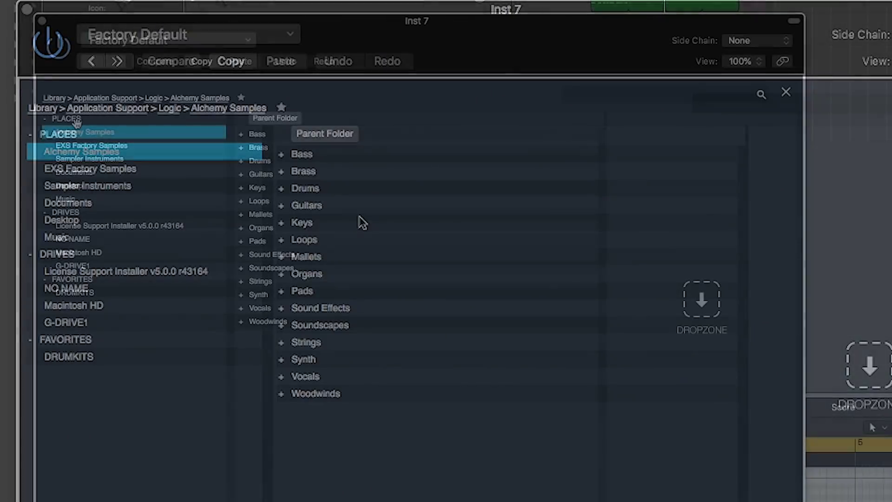
Collapse and re-expand the PLACES, DRIVES and FAVORITES sections of the browser sidebar.
{"action": "left_click", "coordinate": [68, 119]}
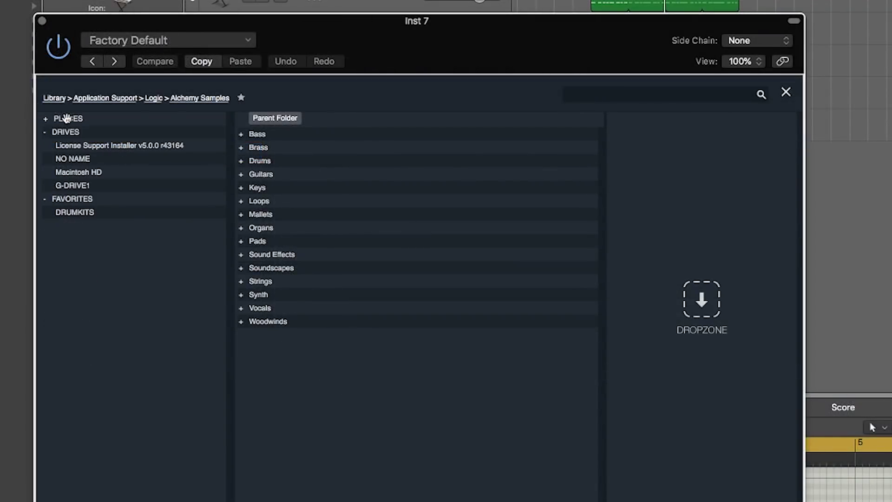
{"action": "left_click", "coordinate": [66, 133]}
{"action": "left_click", "coordinate": [67, 145]}
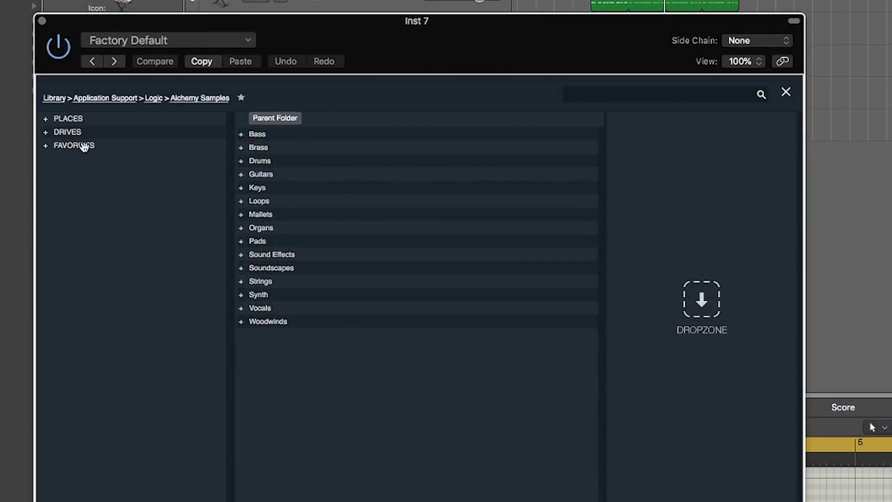
{"action": "left_click", "coordinate": [69, 146]}
{"action": "left_click", "coordinate": [66, 132]}
{"action": "left_click", "coordinate": [64, 119]}
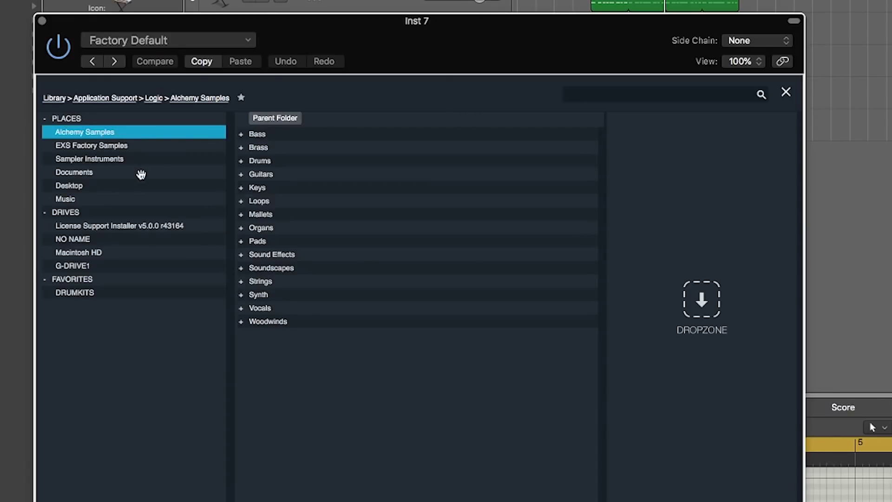
{"action": "left_click", "coordinate": [65, 119]}
{"action": "left_click", "coordinate": [65, 119]}
{"action": "left_click", "coordinate": [65, 120]}
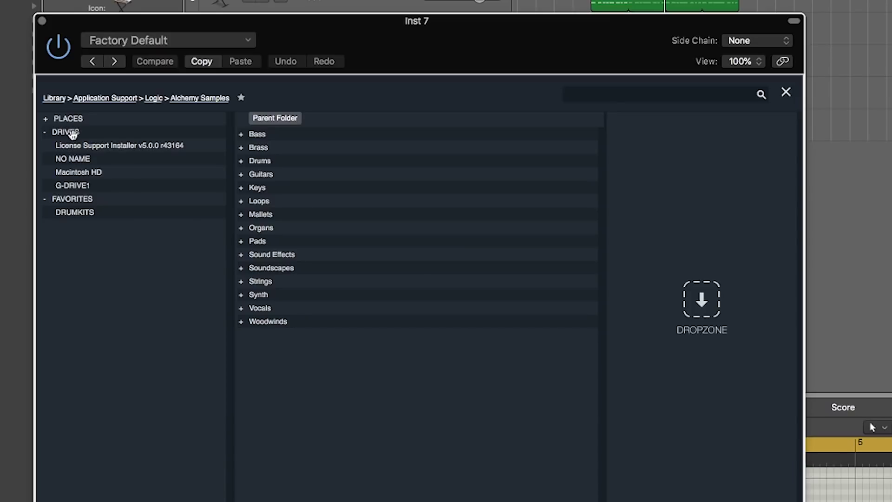
Open the DRUMKITS folder on G-DRIVE1 and scroll through its kit folders.
{"action": "left_click", "coordinate": [78, 187]}
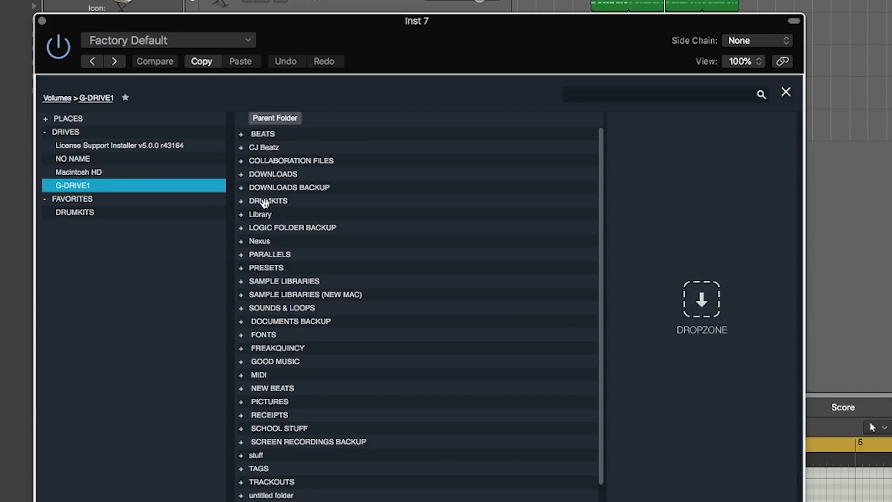
{"action": "double_click", "coordinate": [264, 201]}
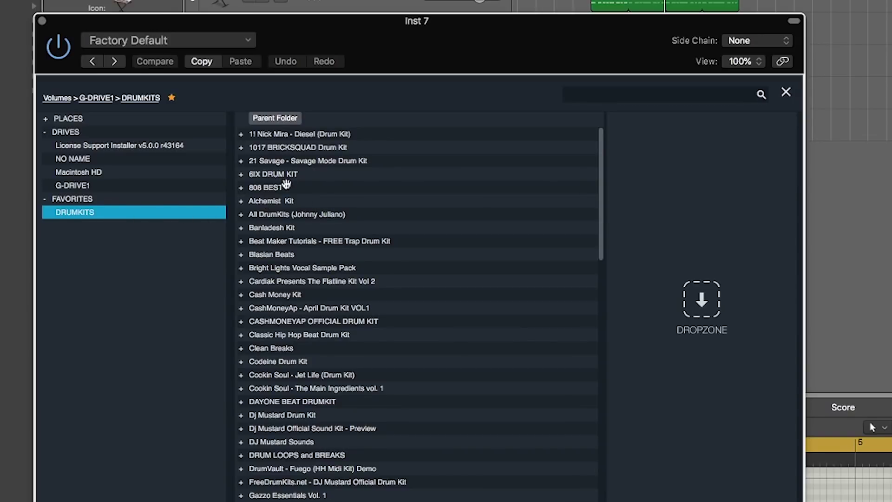
{"action": "scroll", "coordinate": [296, 199], "scroll_direction": "down", "scroll_amount": 5}
{"action": "scroll", "coordinate": [297, 199], "scroll_direction": "down", "scroll_amount": 15}
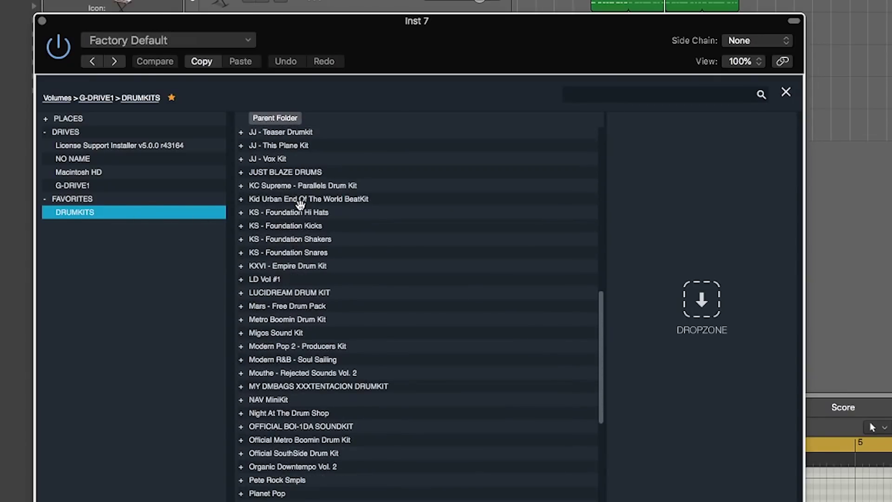
{"action": "scroll", "coordinate": [300, 205], "scroll_direction": "up", "scroll_amount": 20}
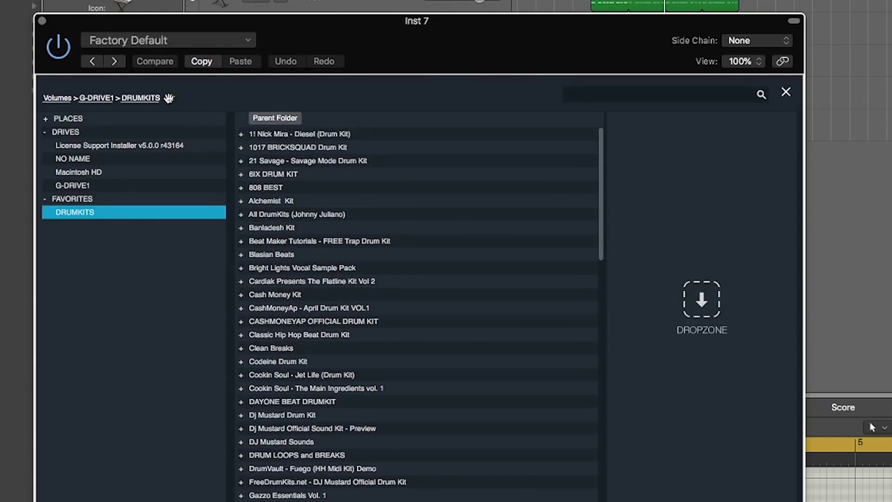
{"action": "left_click", "coordinate": [171, 99]}
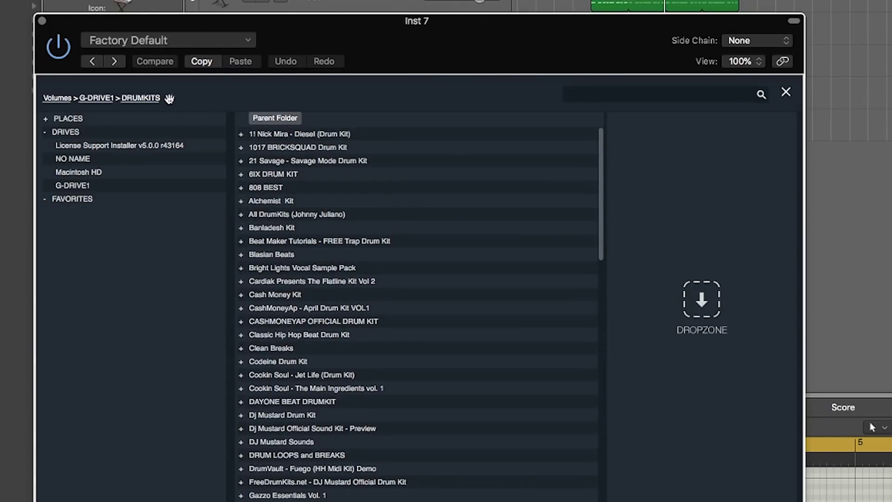
{"action": "left_click", "coordinate": [170, 99]}
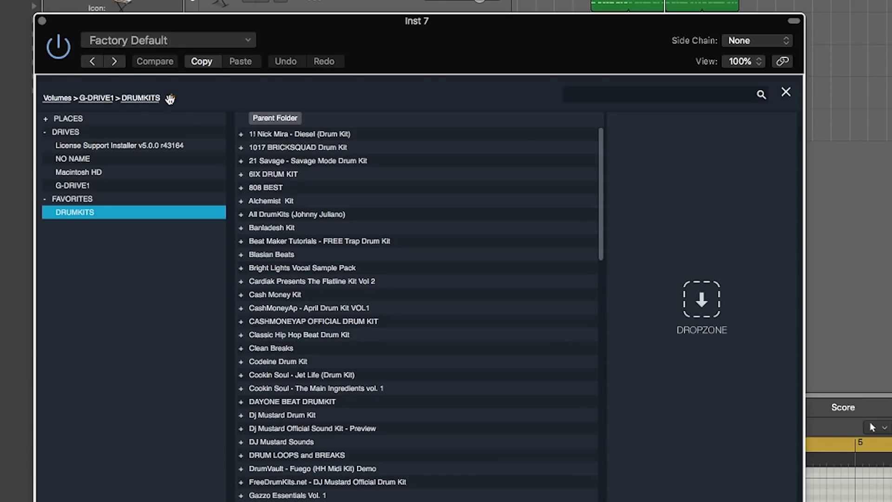
{"action": "left_click", "coordinate": [171, 98]}
{"action": "left_click", "coordinate": [171, 98]}
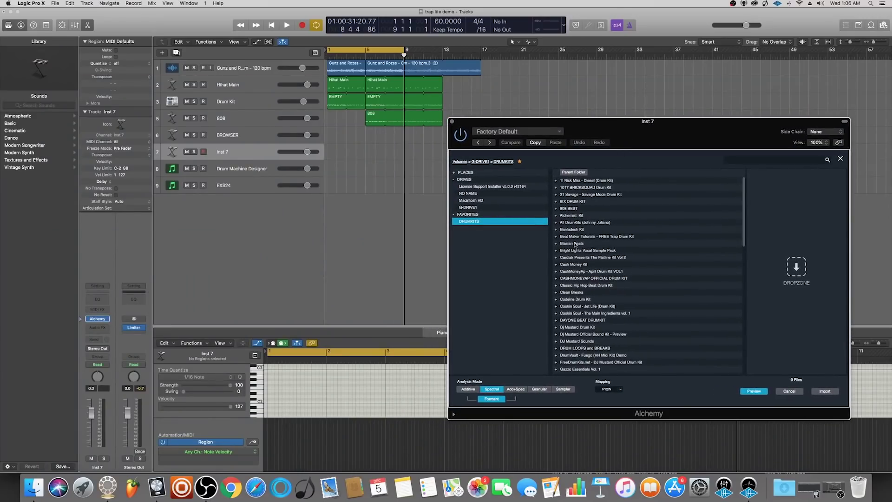
Open the Kicks folder inside the Mars - Free Drum Pack.
{"action": "scroll", "coordinate": [595, 246], "scroll_direction": "down", "scroll_amount": 7}
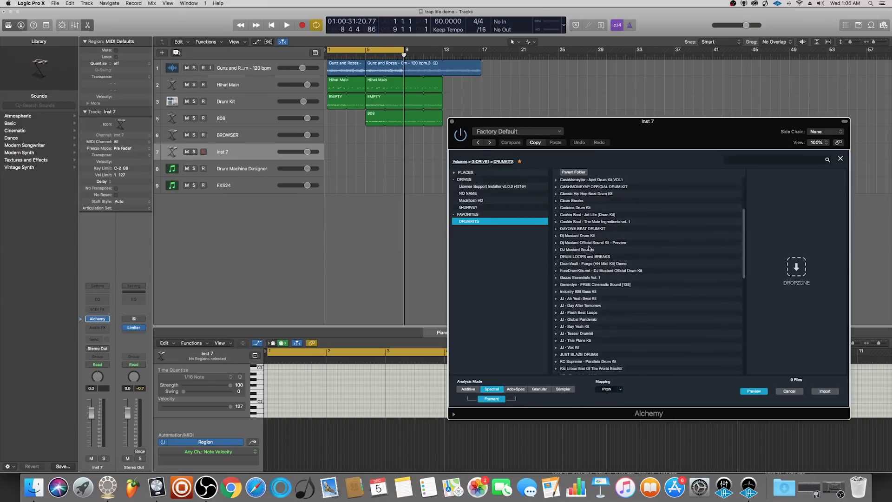
{"action": "scroll", "coordinate": [587, 248], "scroll_direction": "down", "scroll_amount": 6}
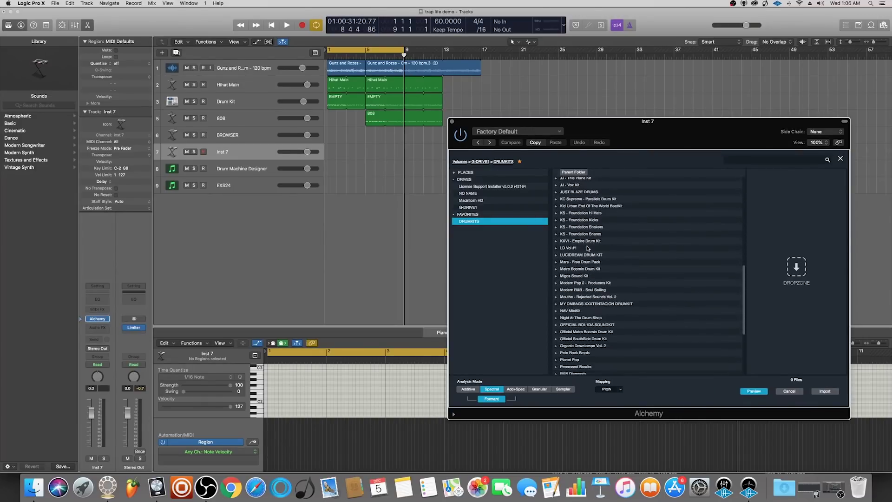
{"action": "double_click", "coordinate": [576, 246]}
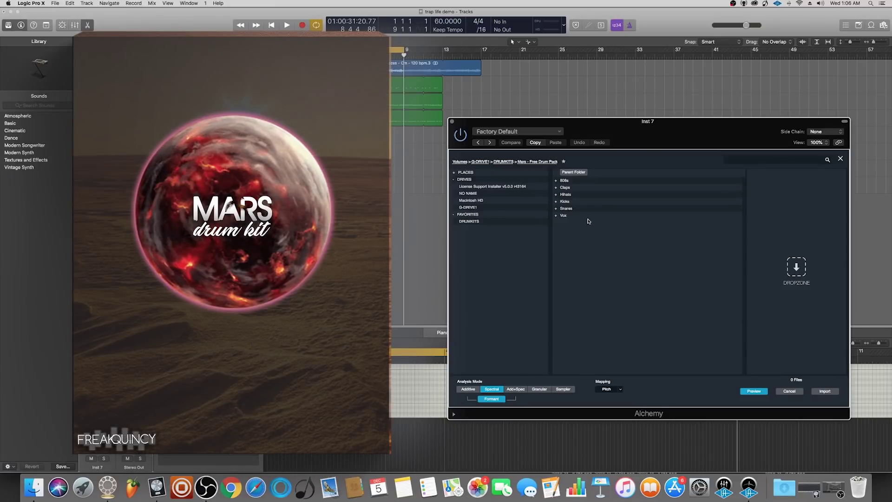
{"action": "double_click", "coordinate": [566, 201]}
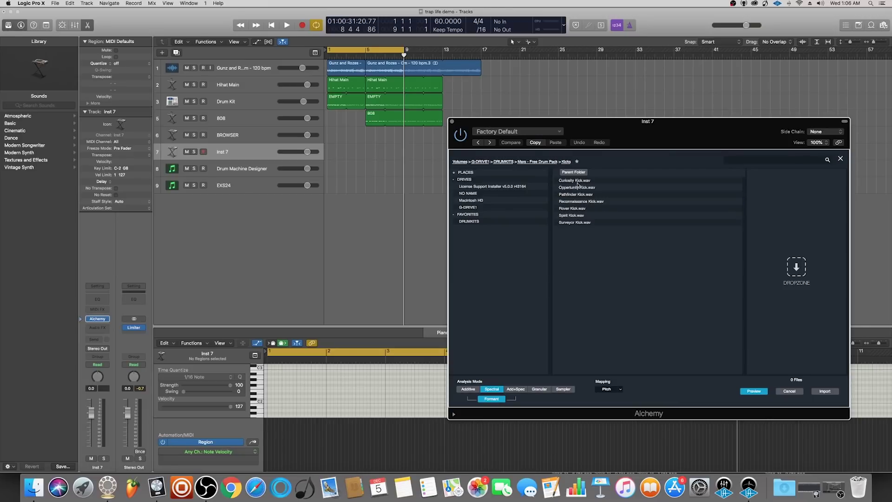
Preview Curiosity, Opportunity, Pathfinder, Reconnaissance, Rover, Spirit and Surveyor kicks, then reselect Rover Kick.
{"action": "left_click", "coordinate": [573, 181]}
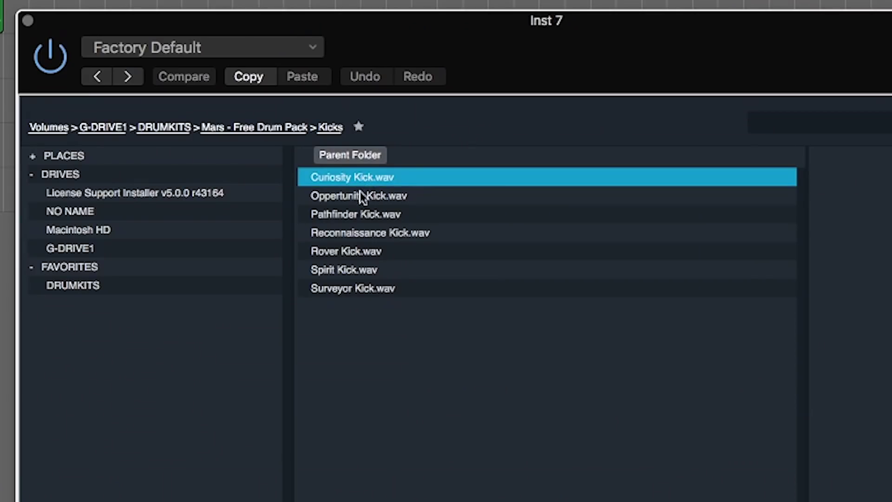
{"action": "left_click", "coordinate": [575, 188]}
{"action": "left_click", "coordinate": [575, 196]}
{"action": "left_click", "coordinate": [356, 232]}
{"action": "left_click", "coordinate": [348, 250]}
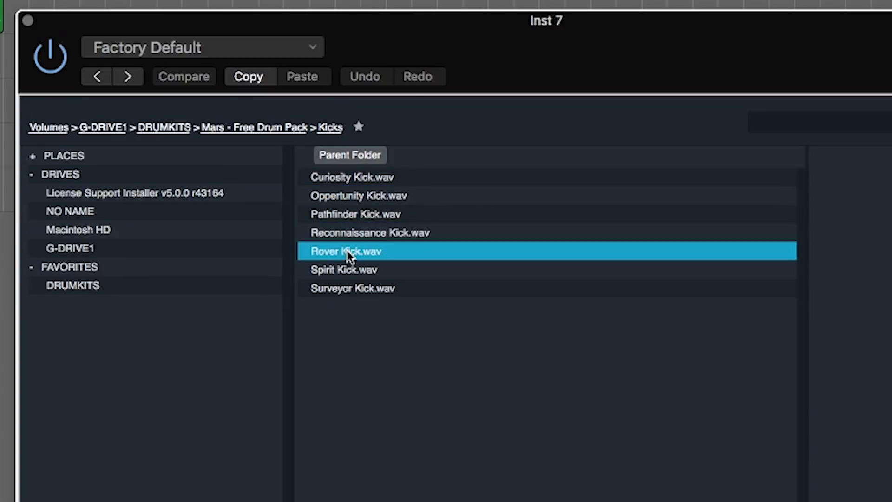
{"action": "left_click", "coordinate": [350, 269]}
{"action": "left_click", "coordinate": [350, 289]}
{"action": "left_click", "coordinate": [348, 253]}
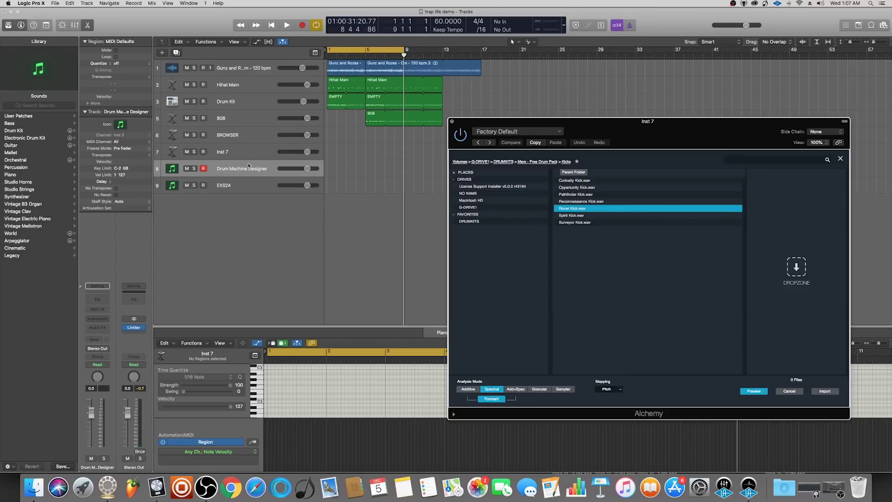
Dismiss the New Track dialog and load Drum Machine Designer with its Big Room kit on track 8.
{"action": "left_click", "coordinate": [162, 53]}
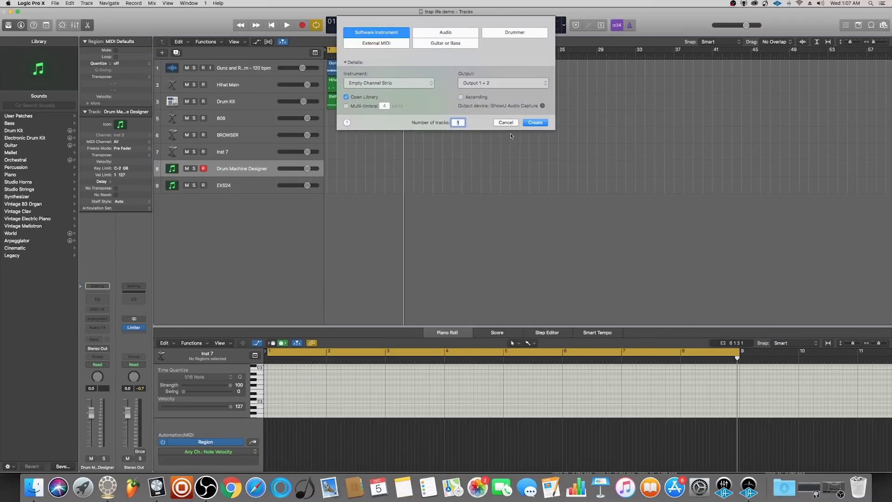
{"action": "key", "text": "Escape"}
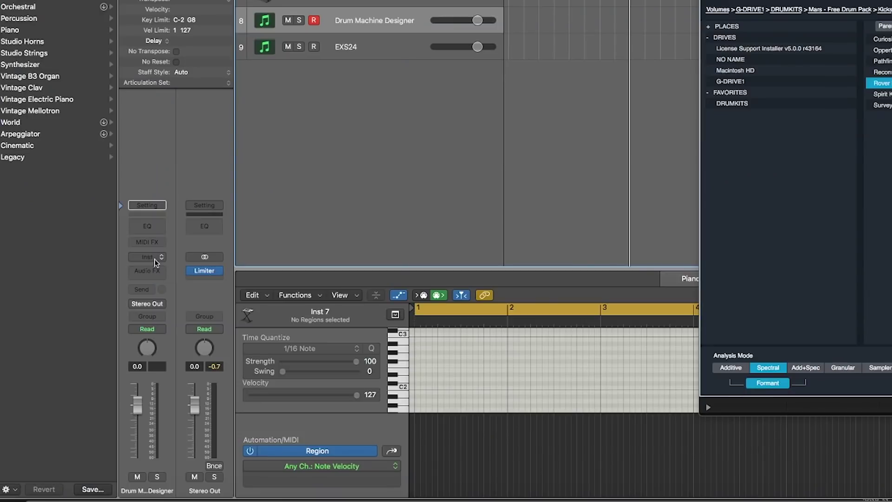
{"action": "left_click", "coordinate": [97, 319]}
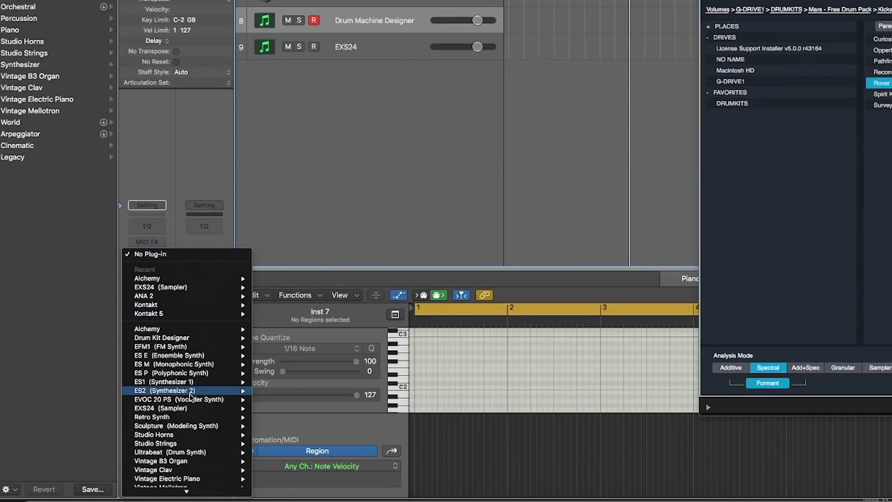
{"action": "left_click", "coordinate": [179, 459]}
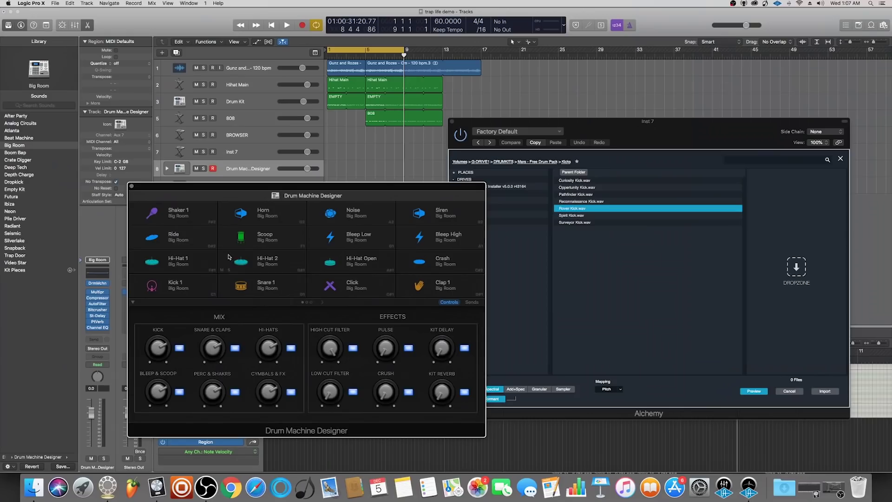
Clear all Drum Machine Designer cells and drop Rover Kick.wav onto pad C1.
{"action": "right_click", "coordinate": [350, 199]}
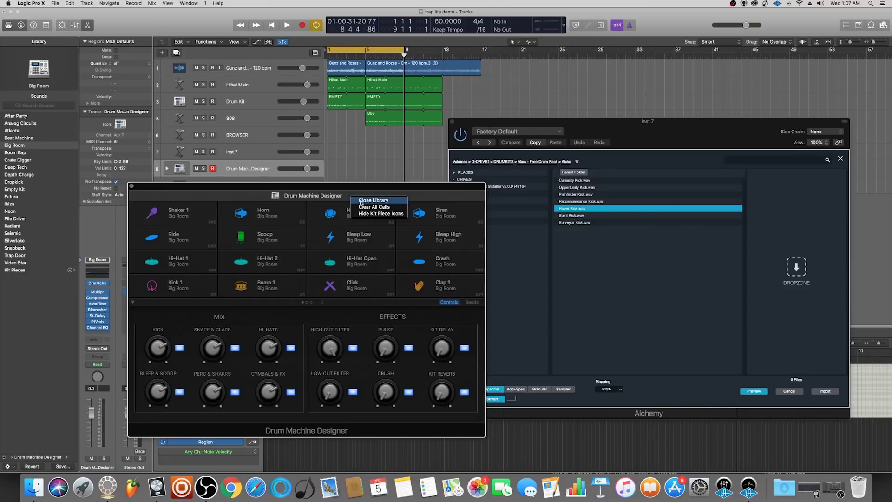
{"action": "left_click", "coordinate": [369, 207]}
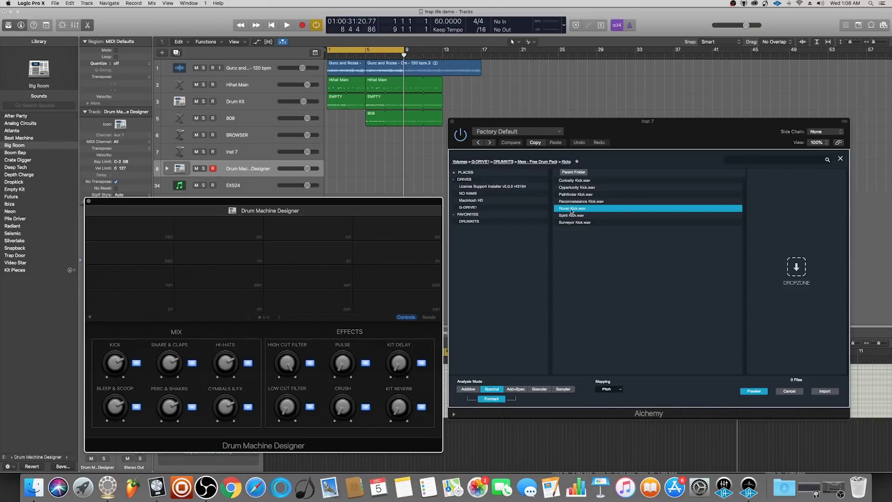
{"action": "left_click_drag", "start_coordinate": [577, 212], "coordinate": [346, 254]}
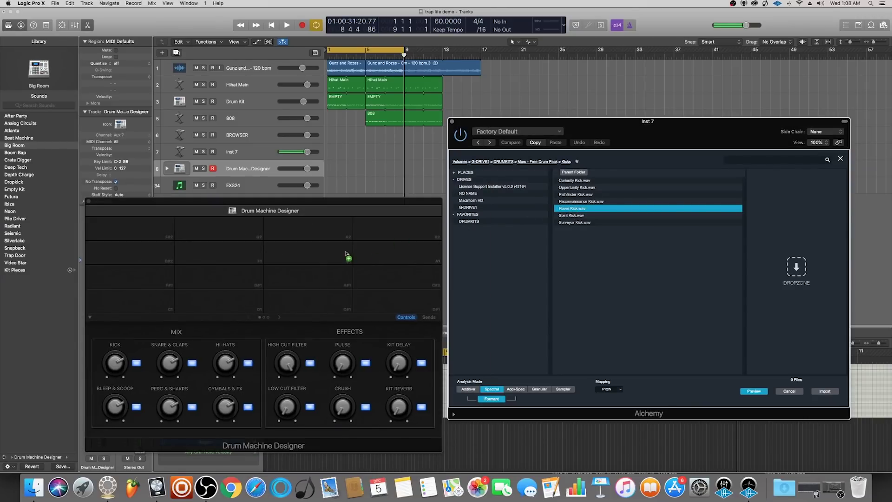
{"action": "left_click_drag", "start_coordinate": [150, 307], "coordinate": [158, 305]}
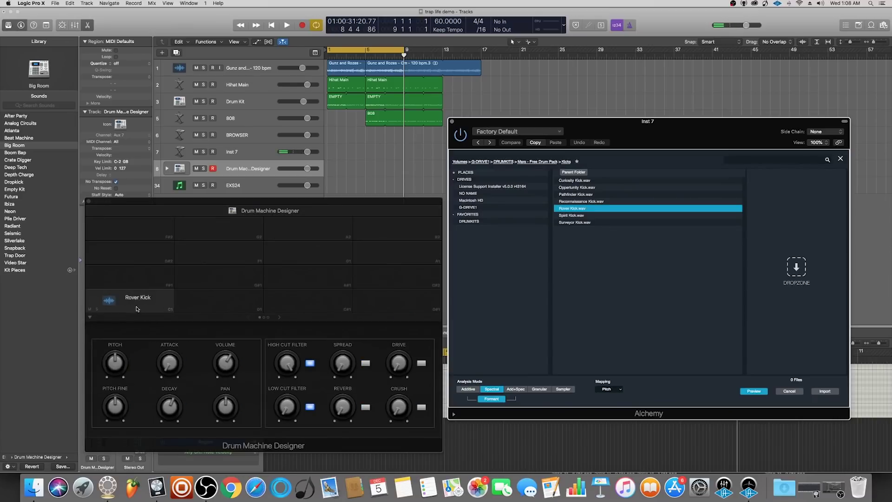
{"action": "left_click", "coordinate": [154, 305]}
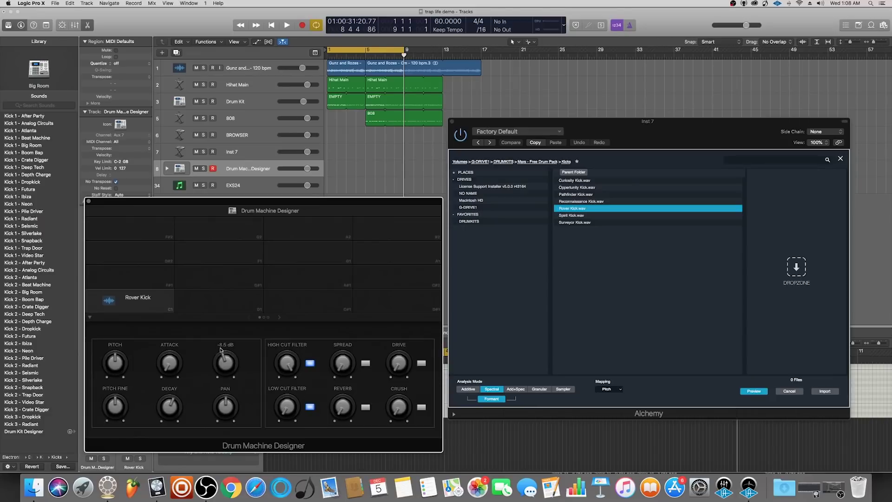
Play the Rover Kick pad, then return the browser to the Mars pack's parent folder.
{"action": "left_click", "coordinate": [145, 305]}
{"action": "mouse_move", "coordinate": [218, 365]}
{"action": "left_click", "coordinate": [149, 302]}
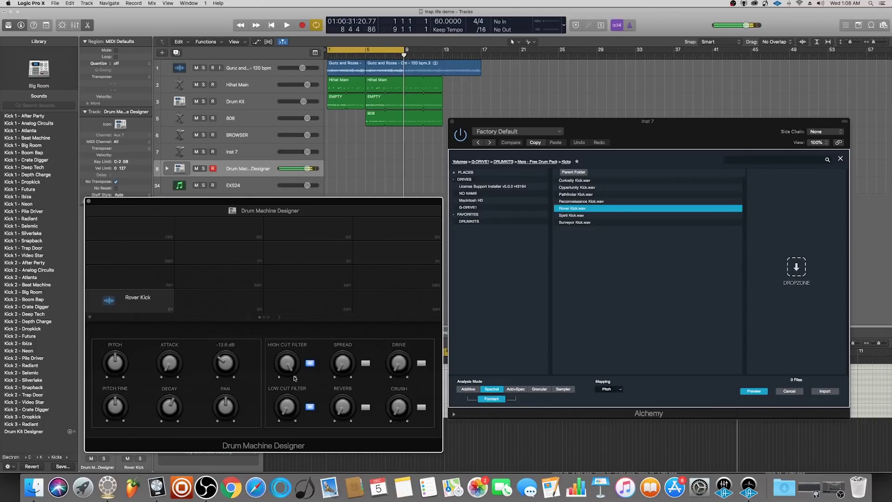
{"action": "left_click", "coordinate": [547, 162]}
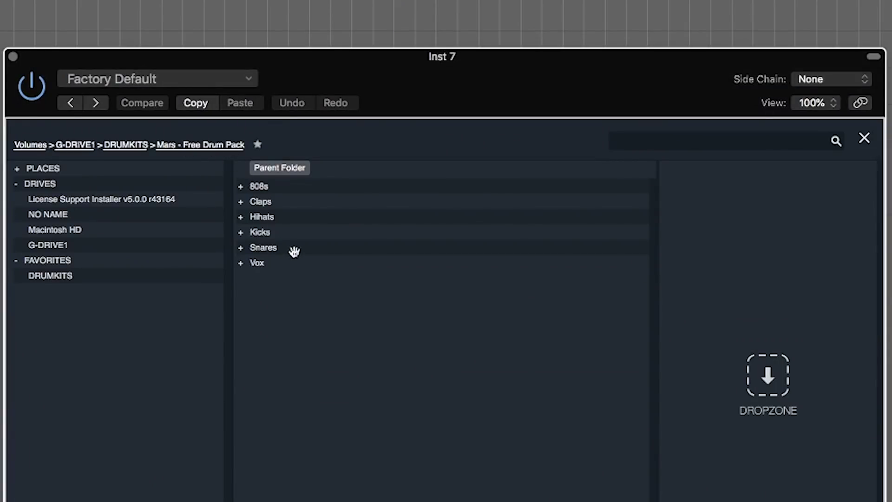
Open the Snares folder and preview Rover, Spirit, Surveyor, Reconnaissance, Pathfinder, Opportunity and Curiosity snares.
{"action": "double_click", "coordinate": [269, 248]}
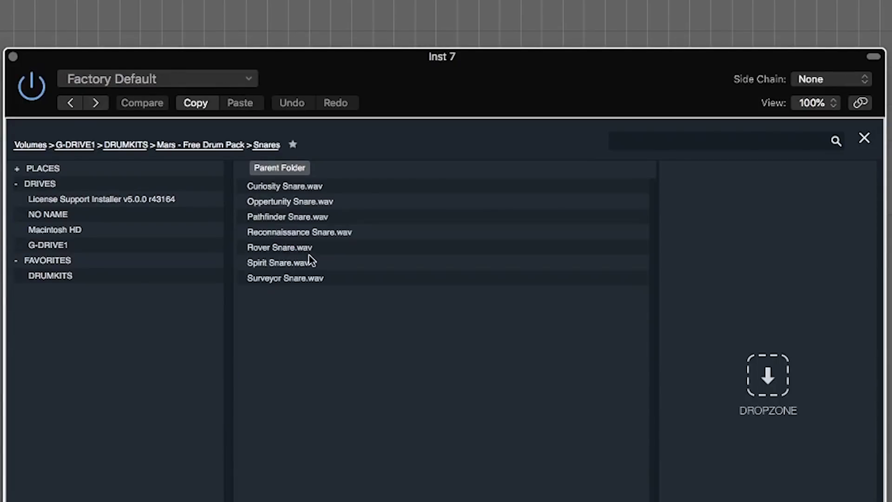
{"action": "left_click", "coordinate": [283, 247]}
{"action": "left_click", "coordinate": [280, 266]}
{"action": "left_click", "coordinate": [281, 280]}
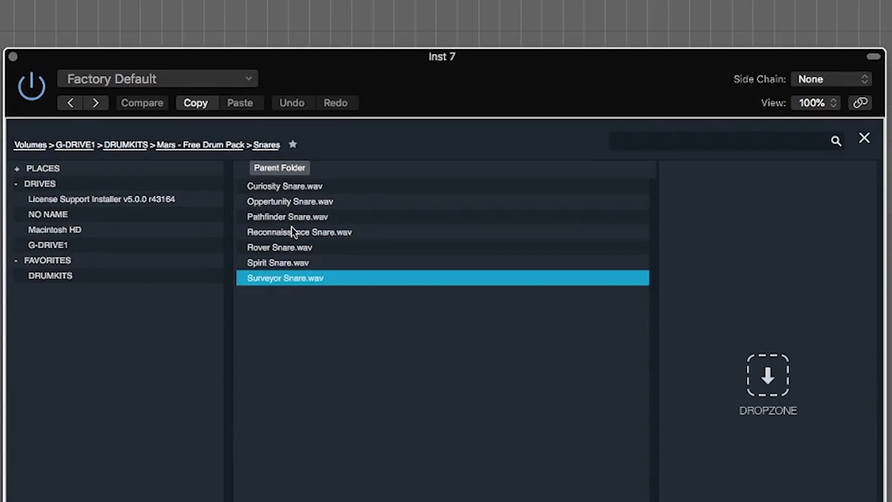
{"action": "left_click", "coordinate": [292, 230]}
{"action": "left_click", "coordinate": [296, 217]}
{"action": "left_click", "coordinate": [293, 201]}
{"action": "left_click", "coordinate": [288, 186]}
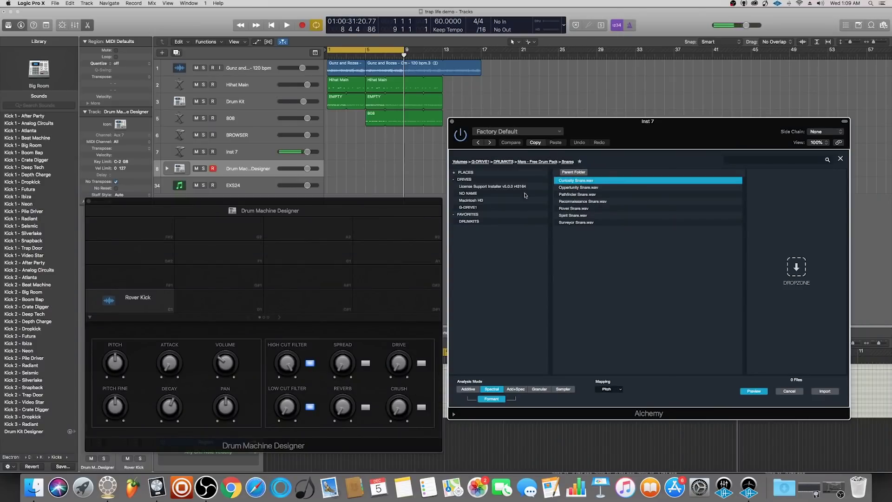
Put Curiosity Snare on the pad beside Rover Kick and play both pads.
{"action": "left_click_drag", "start_coordinate": [525, 195], "coordinate": [221, 303]}
{"action": "left_click", "coordinate": [237, 311]}
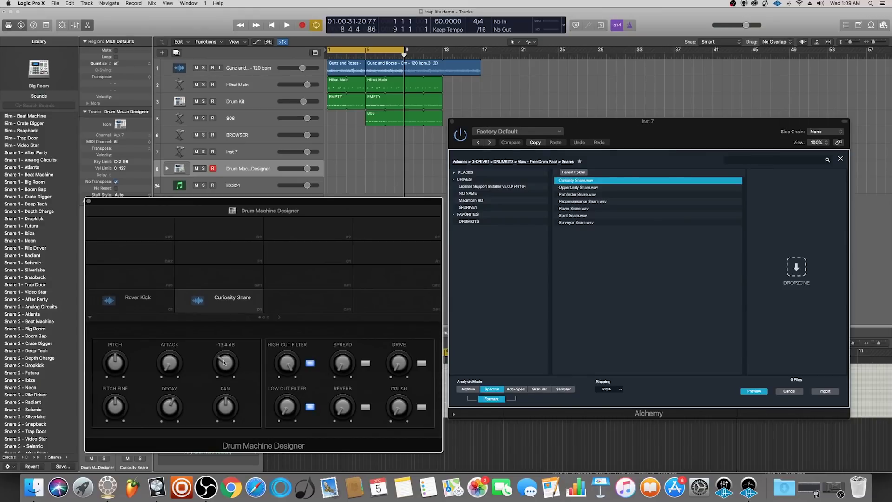
{"action": "left_click", "coordinate": [229, 307]}
{"action": "left_click", "coordinate": [171, 308]}
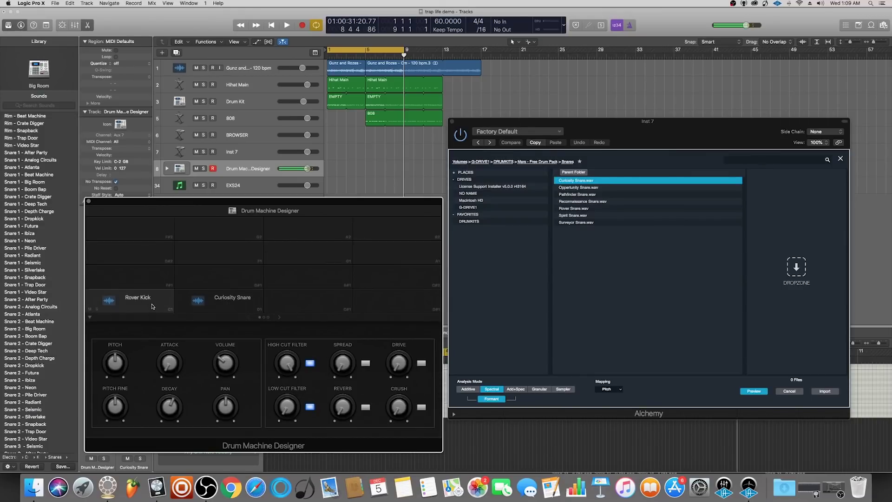
{"action": "left_click", "coordinate": [228, 308]}
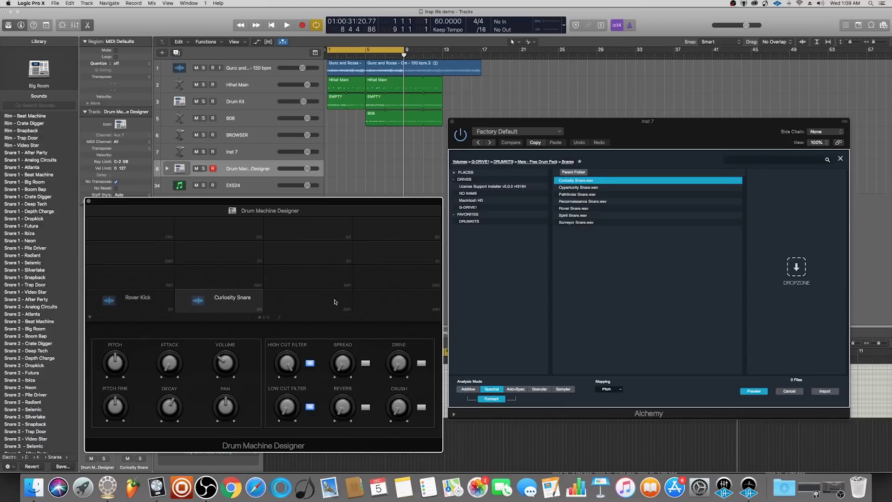
Drop Curiosity Snare.wav onto pad D1 and turn its volume down to -13.4 dB.
{"action": "left_click", "coordinate": [578, 201]}
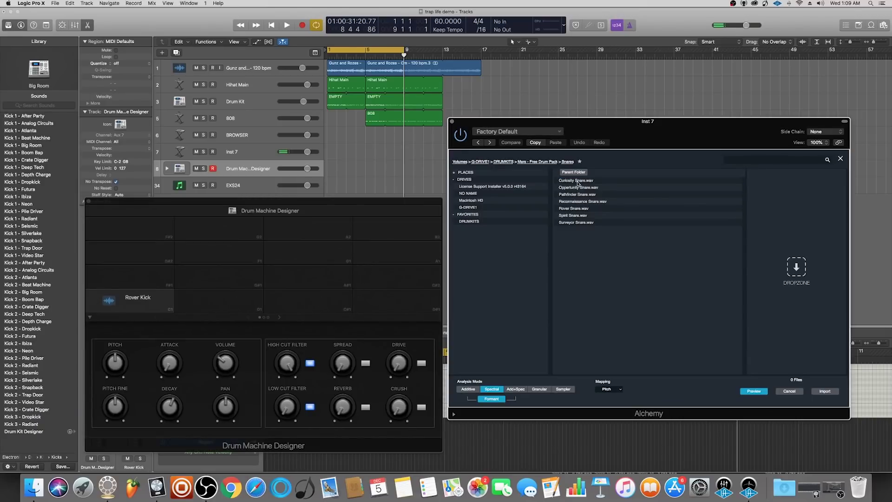
{"action": "left_click", "coordinate": [578, 181]}
{"action": "left_click_drag", "start_coordinate": [578, 182], "coordinate": [233, 300]}
{"action": "left_click", "coordinate": [245, 311]}
{"action": "left_click_drag", "start_coordinate": [220, 371], "coordinate": [219, 392]}
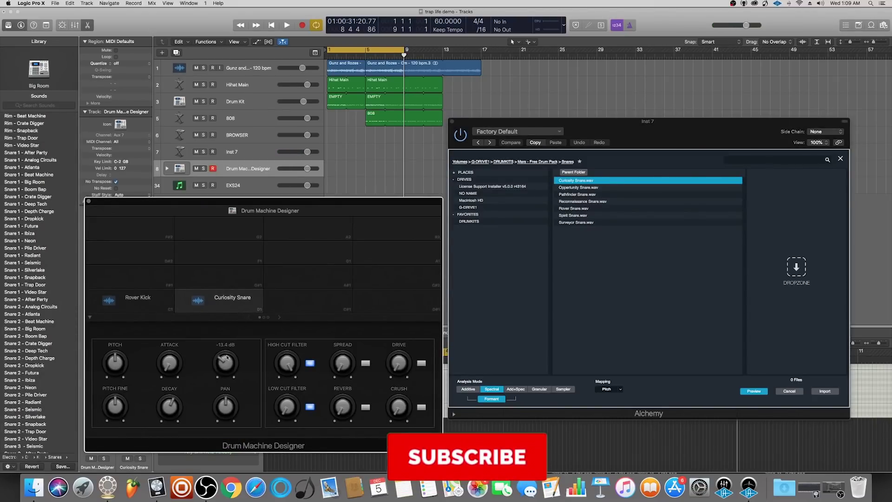
{"action": "left_click", "coordinate": [229, 307]}
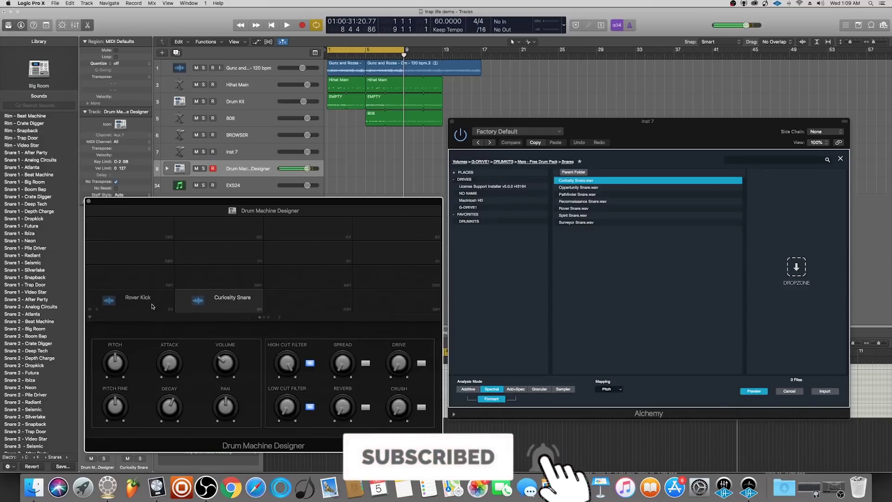
{"action": "left_click_drag", "start_coordinate": [577, 180], "coordinate": [222, 304]}
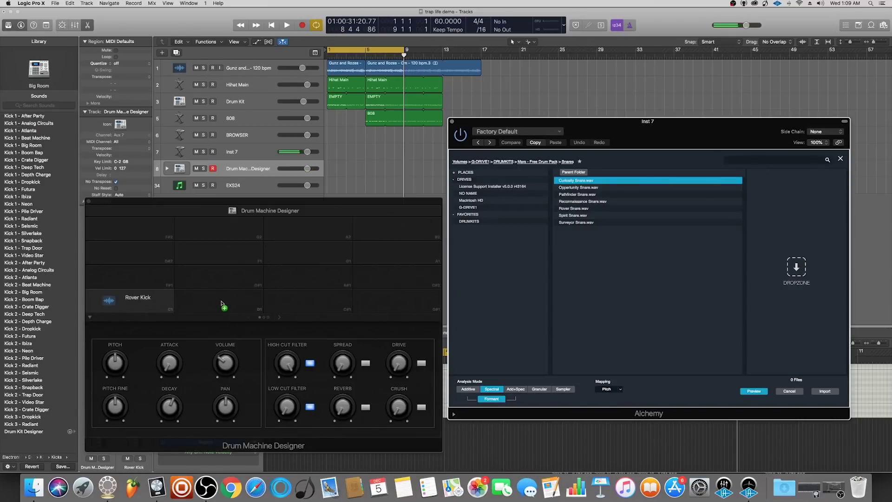